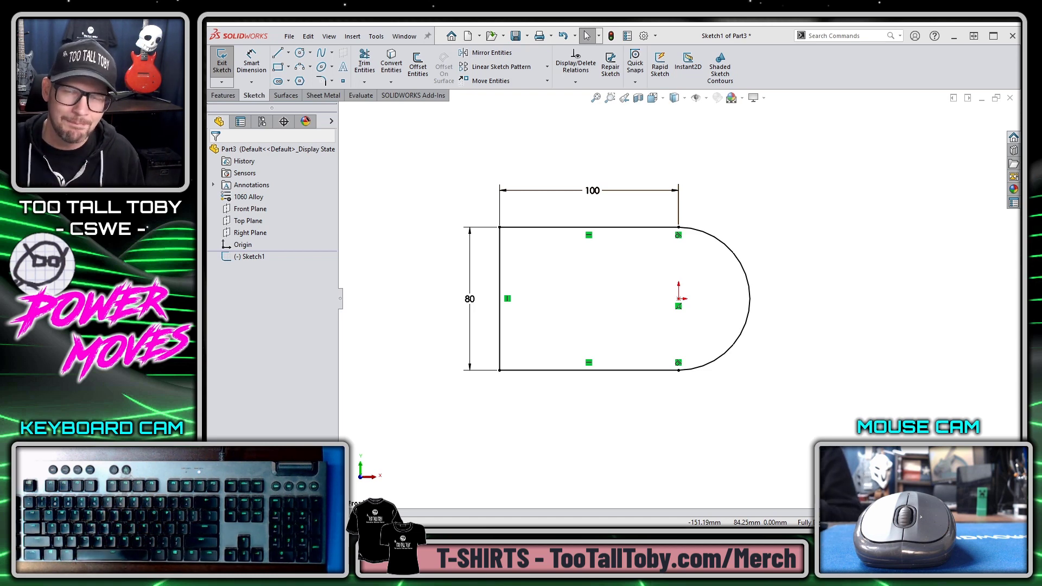
# View the fully defined 100 by 80 base sketch from the top
pyautogui.hotkey('ctrl', '8')
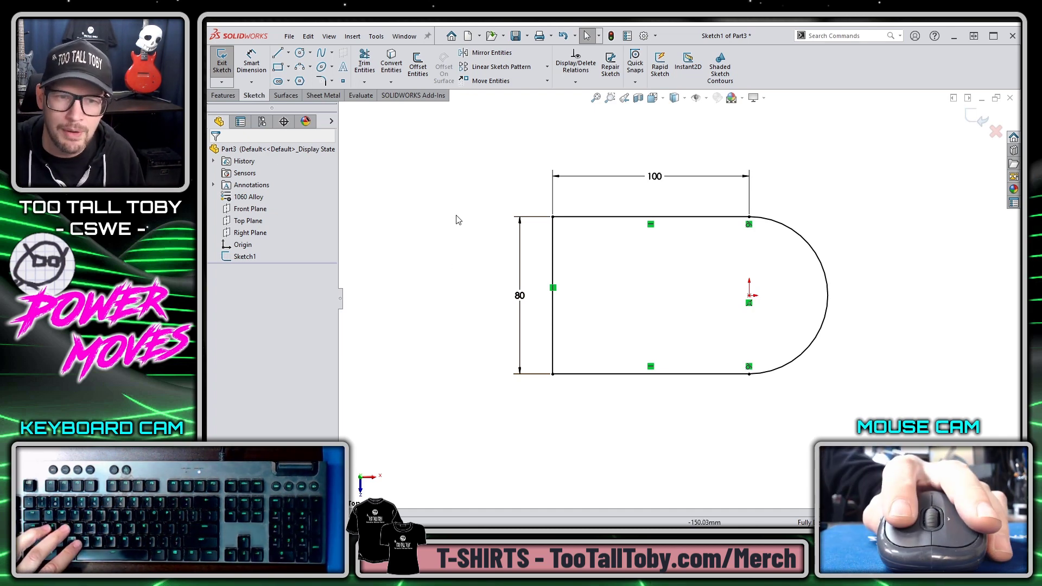
pyautogui.rightClick(464, 234)
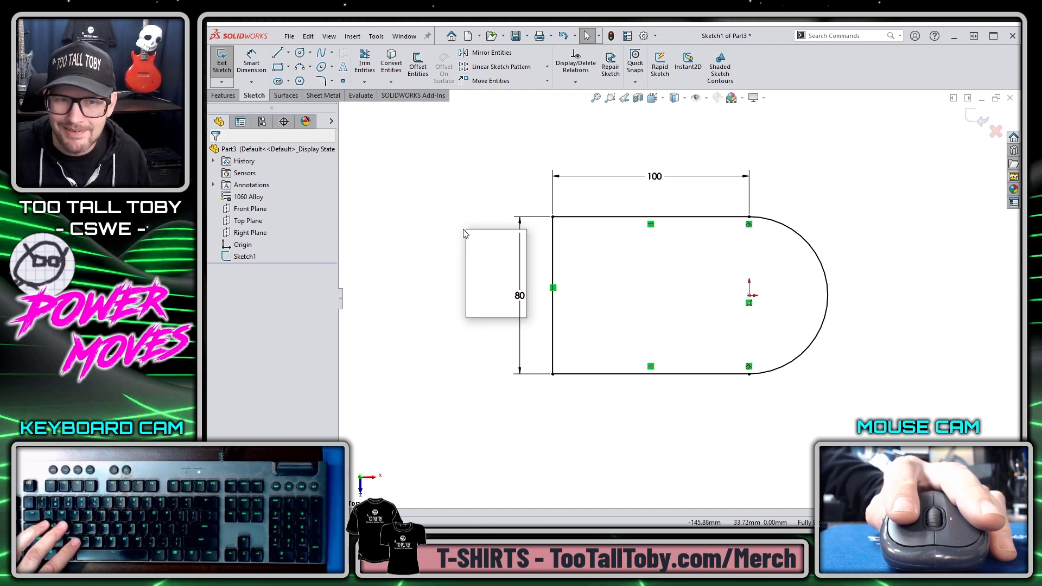
# Create Boss-Extrude1 from the base sketch at a blind depth of 22 mm
pyautogui.click(510, 273)
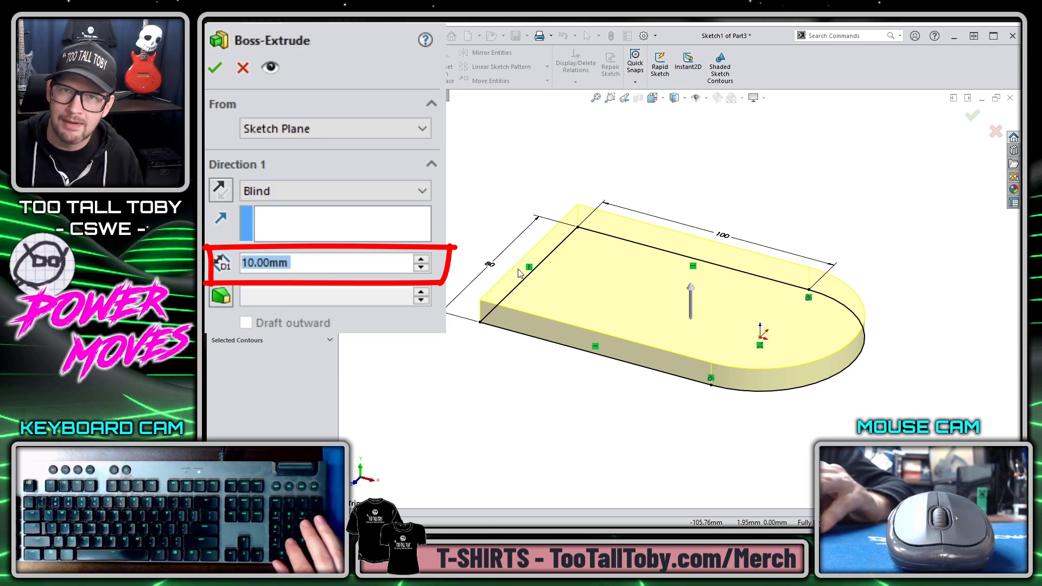
pyautogui.write('22')
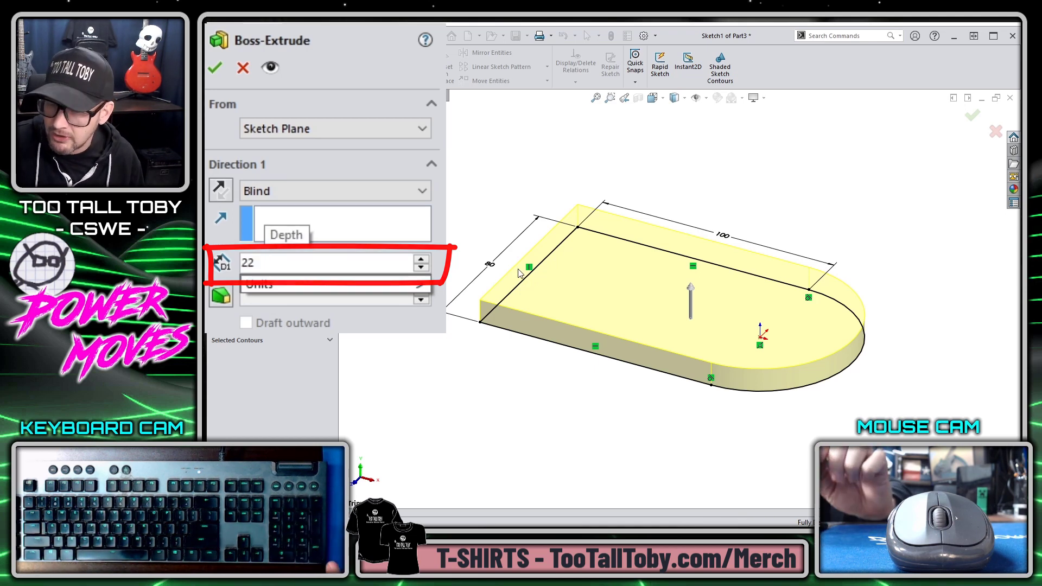
pyautogui.press('Return')
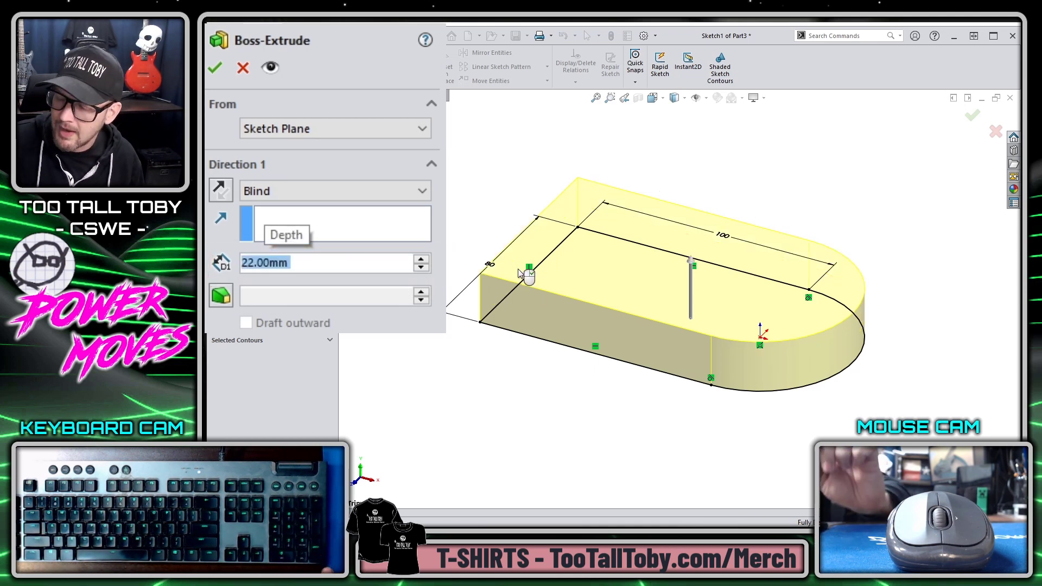
pyautogui.rightClick(518, 273)
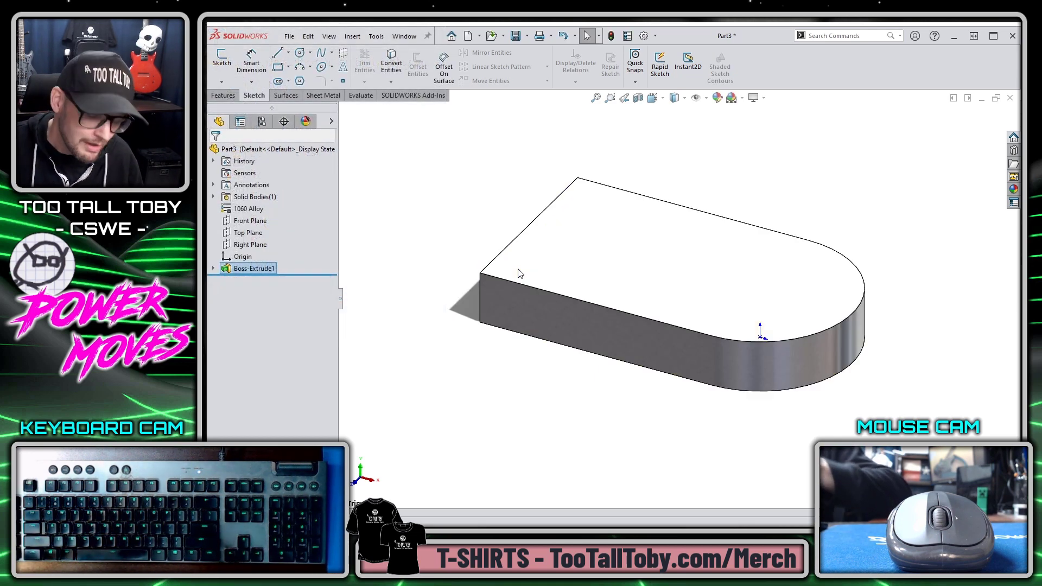
# Undo Boss-Extrude1 and re-extrude the base sketch with a 20 mm depth
pyautogui.hotkey('ctrl', 'z')
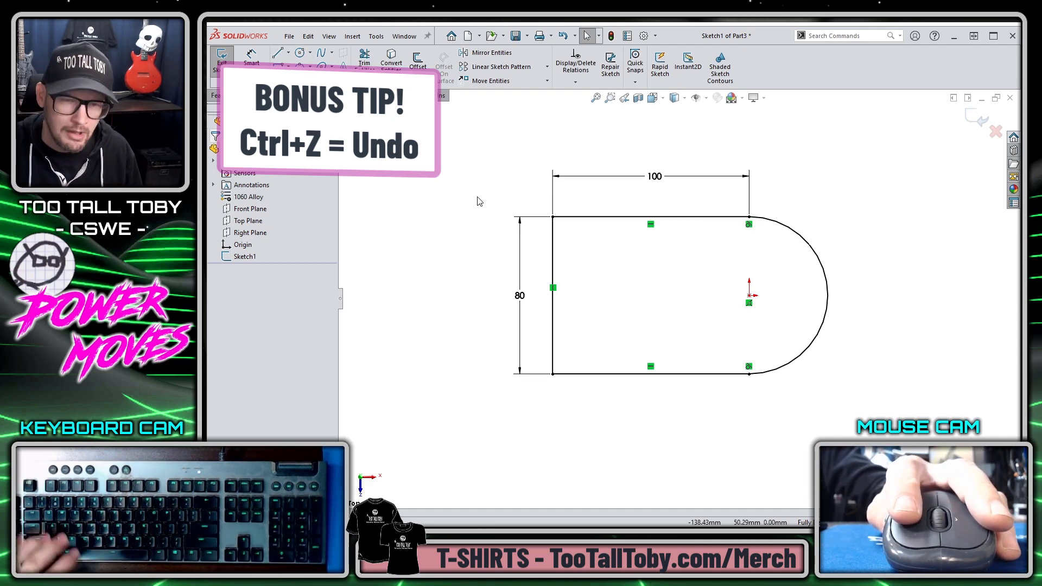
pyautogui.press('s')
pyautogui.click(538, 254)
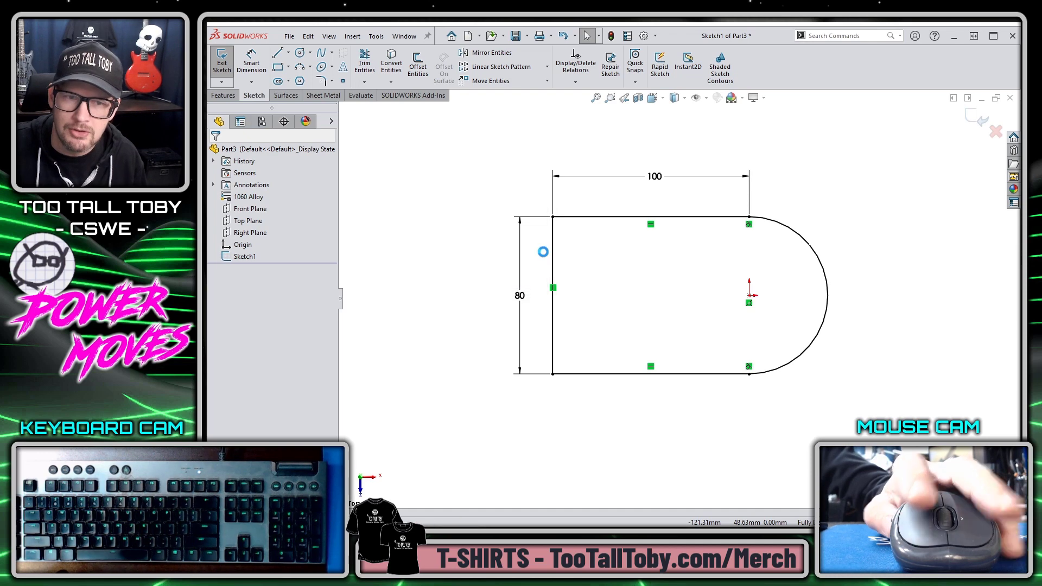
pyautogui.write('20')
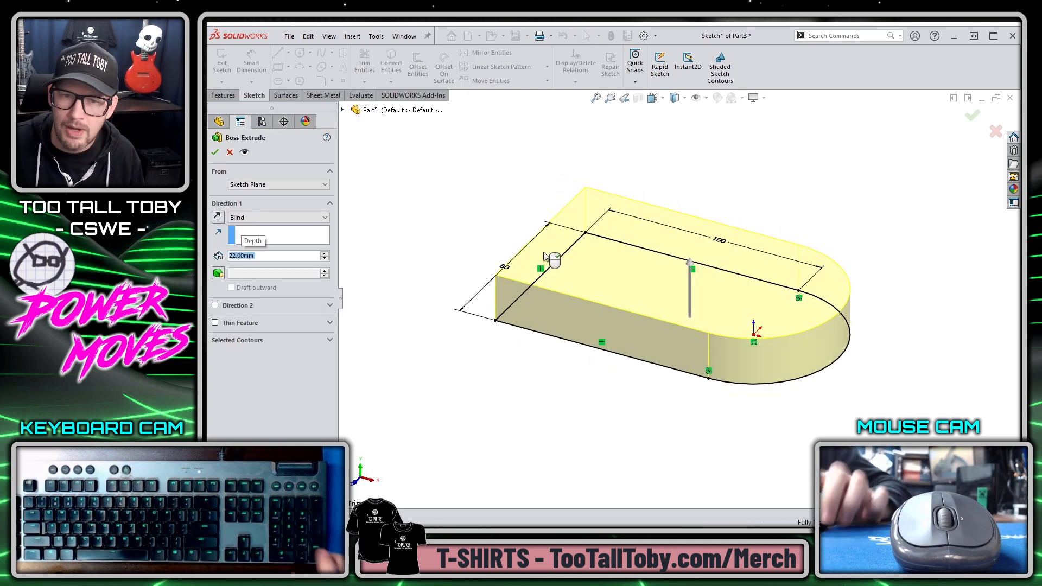
pyautogui.press('Return')
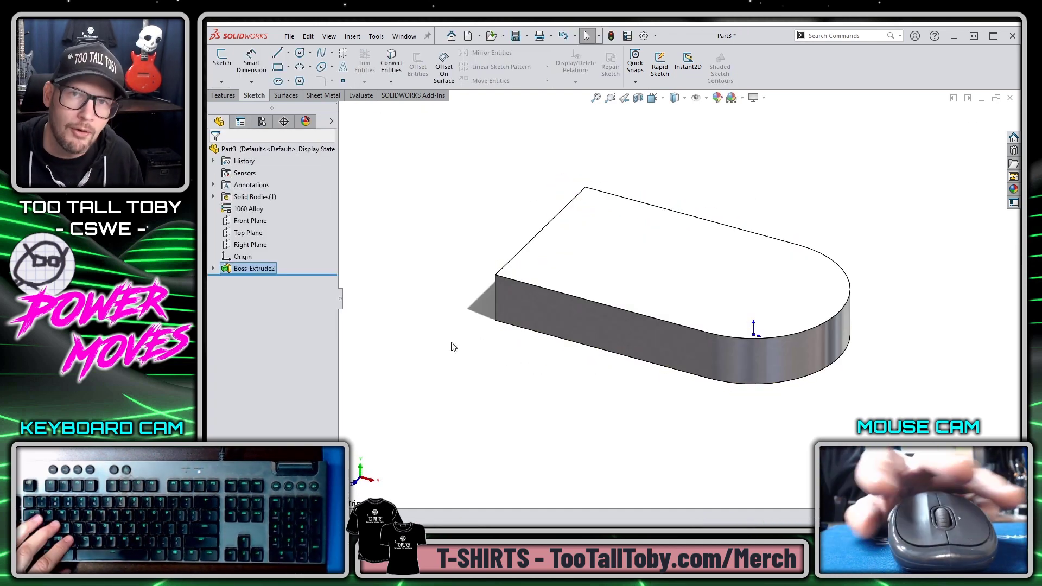
pyautogui.click(751, 289)
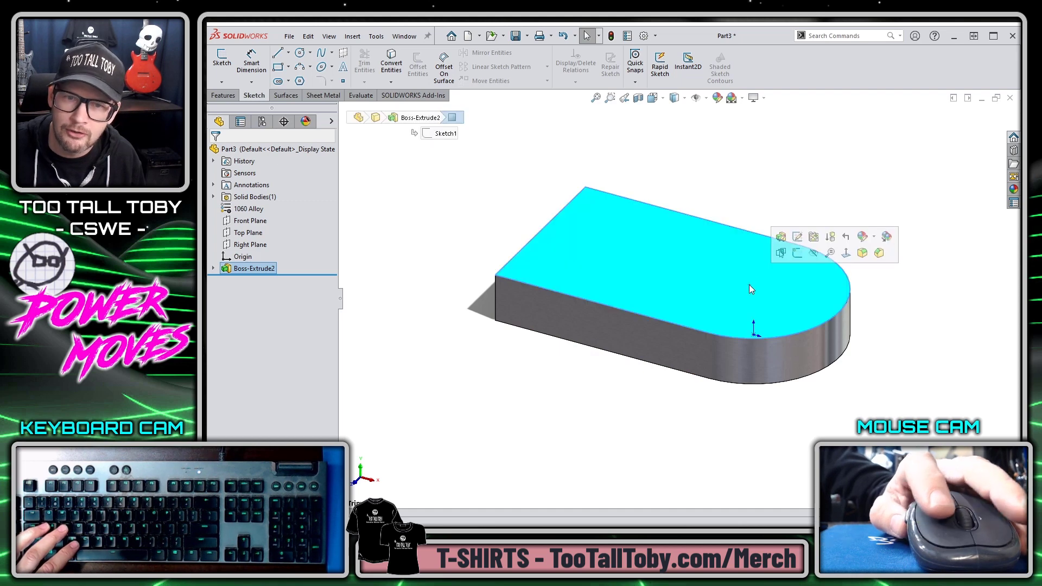
# Sketch a 40 mm diameter circle at the origin on the top face
pyautogui.click(798, 254)
pyautogui.click(790, 293)
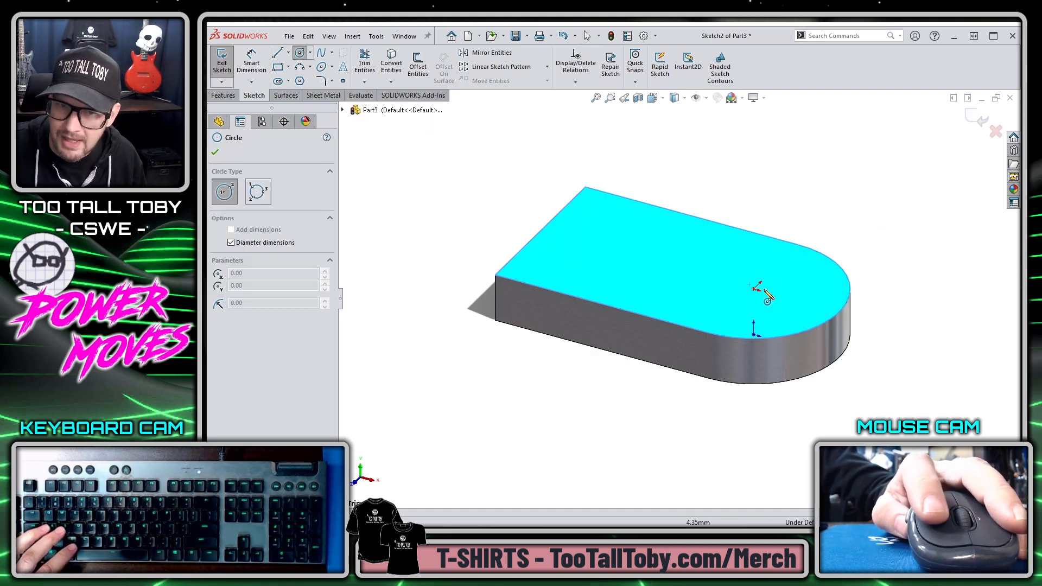
pyautogui.click(756, 287)
pyautogui.write('40')
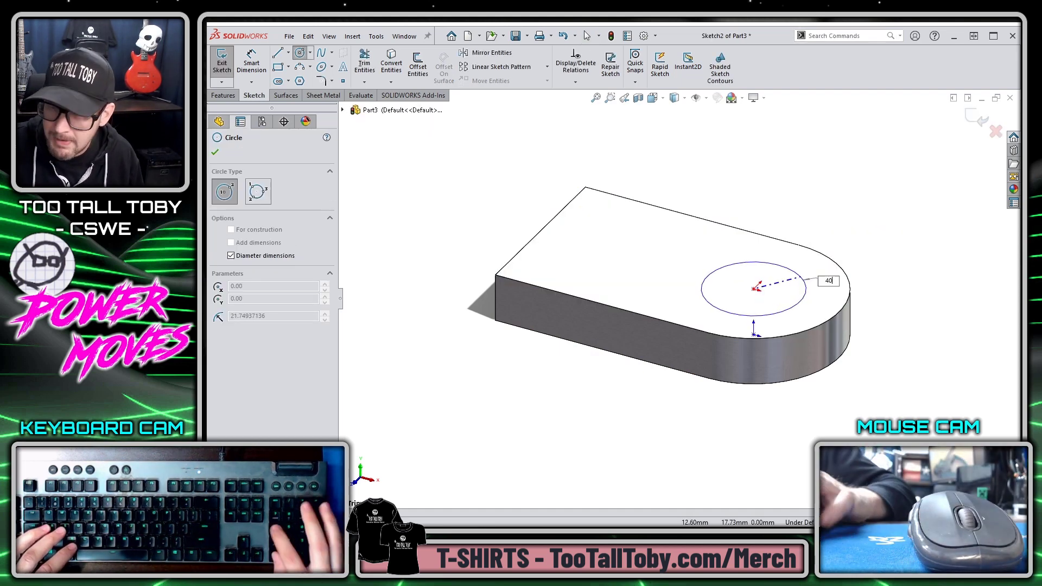
pyautogui.press('Return')
# Try an 11 mm Extruded Cut with the circle, then undo it
pyautogui.press('s')
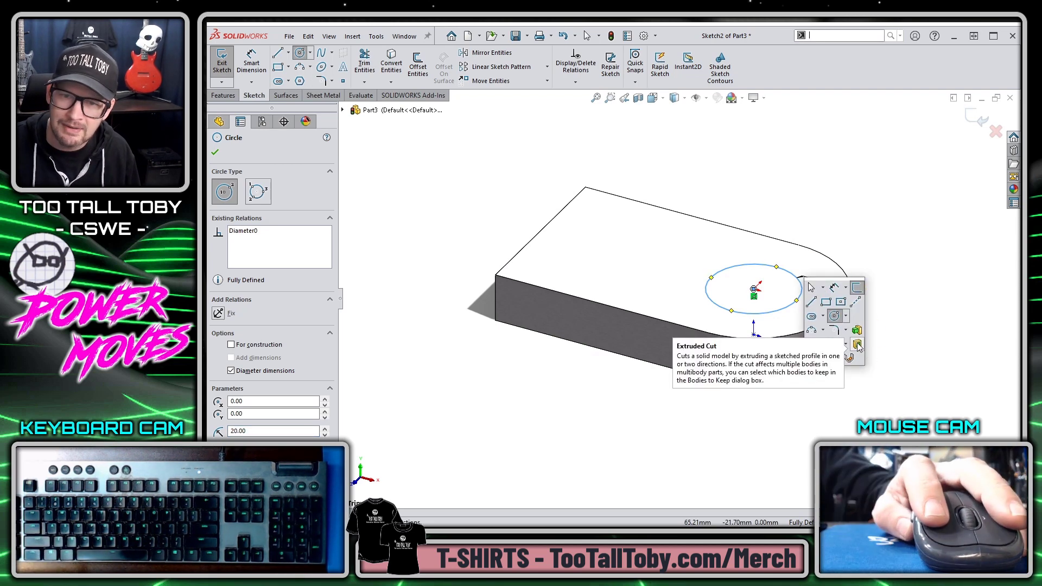
pyautogui.click(857, 346)
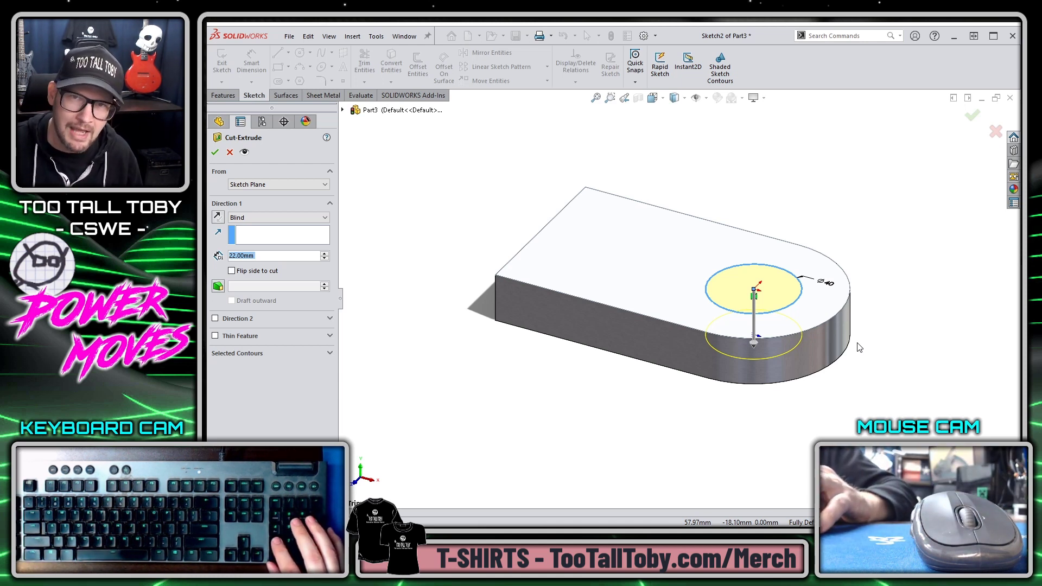
pyautogui.write('11')
pyautogui.press('Return')
pyautogui.press('Return')
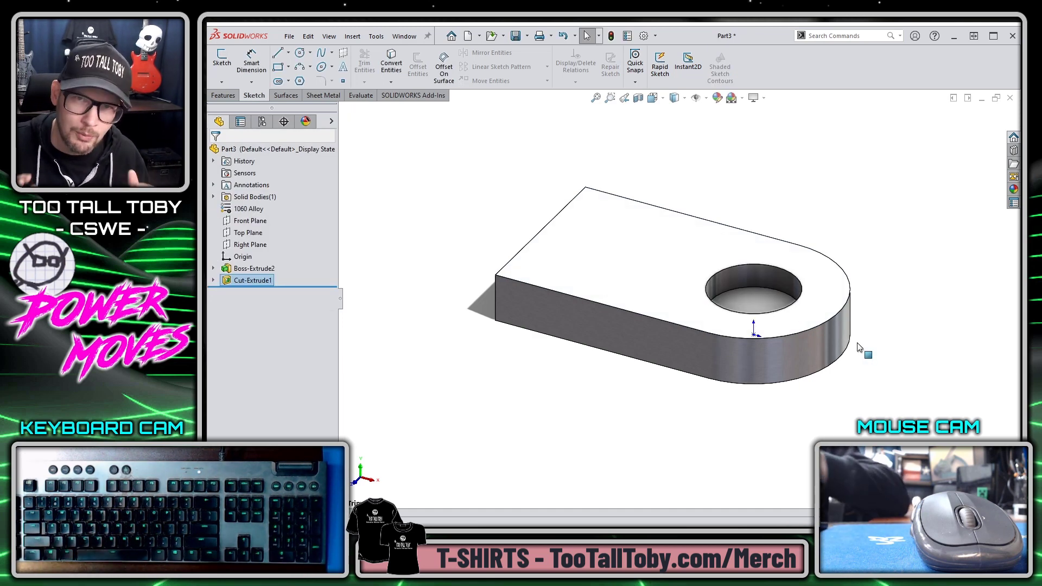
pyautogui.hotkey('ctrl', 'z')
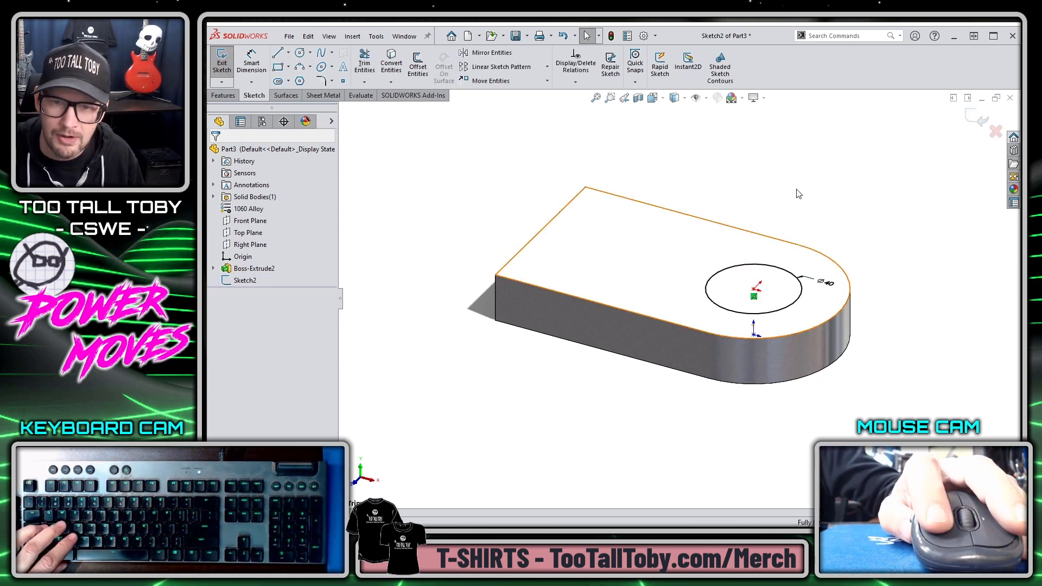
# Cut the Ø40 circle into the plate as Cut-Extrude2 at the rounded end
pyautogui.press('s')
pyautogui.click(855, 257)
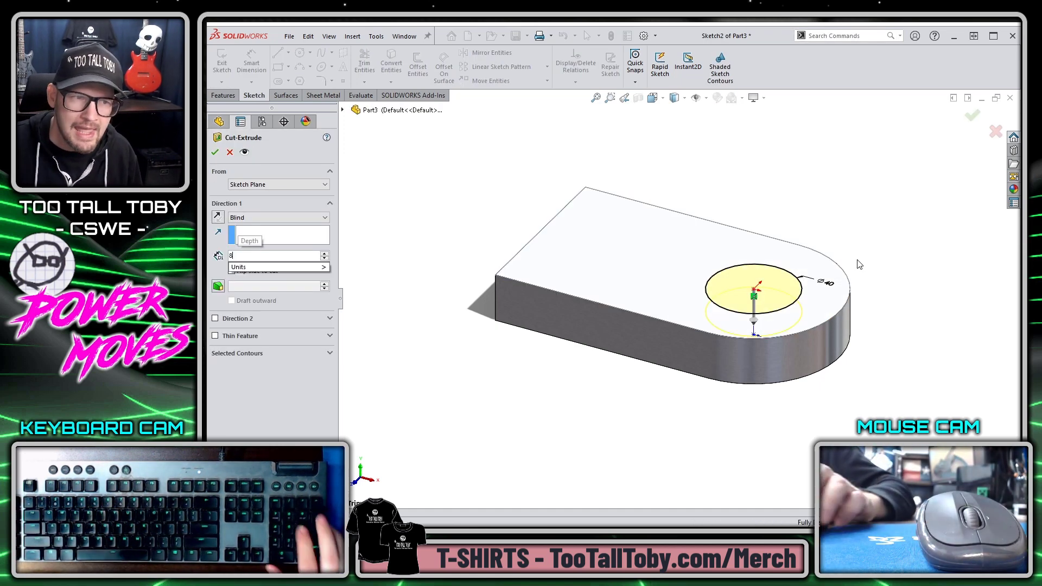
pyautogui.press('Return')
pyautogui.press('Return')
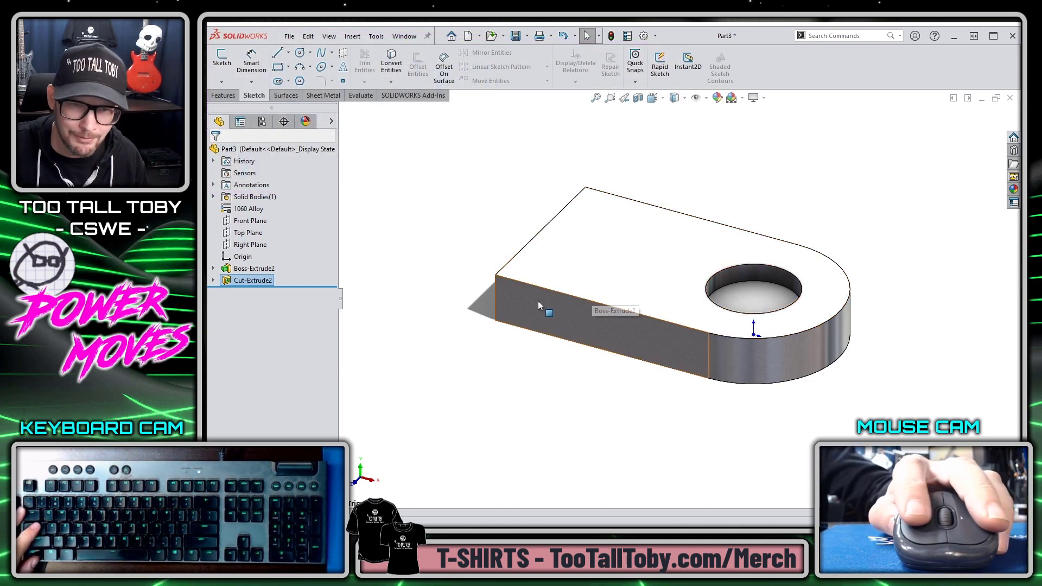
pyautogui.click(538, 301)
# On the front face, draw the first wall's outline and the step with lines
pyautogui.click(583, 270)
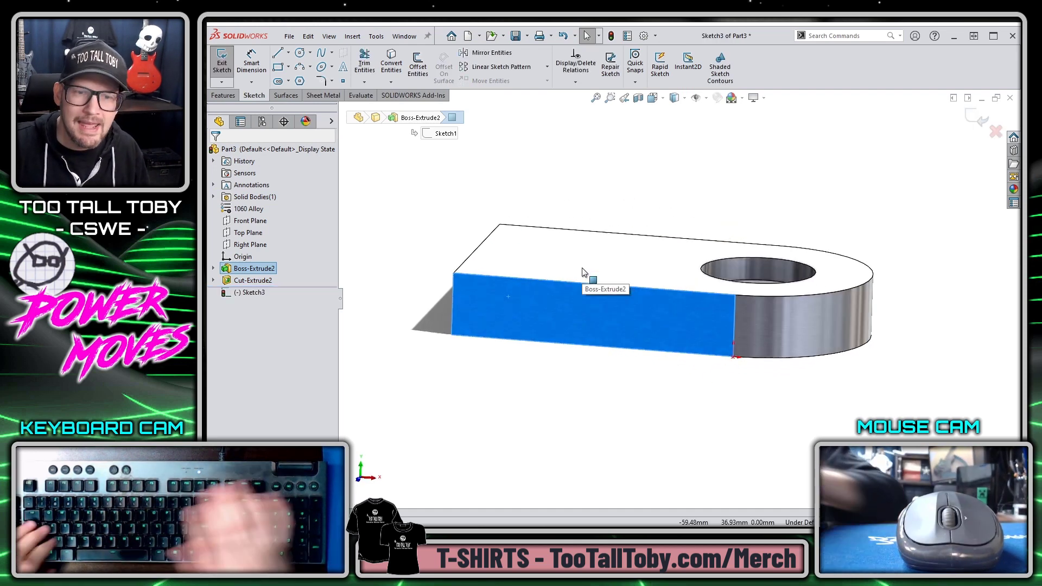
pyautogui.press('s')
pyautogui.click(569, 224)
pyautogui.press('s')
pyautogui.click(454, 264)
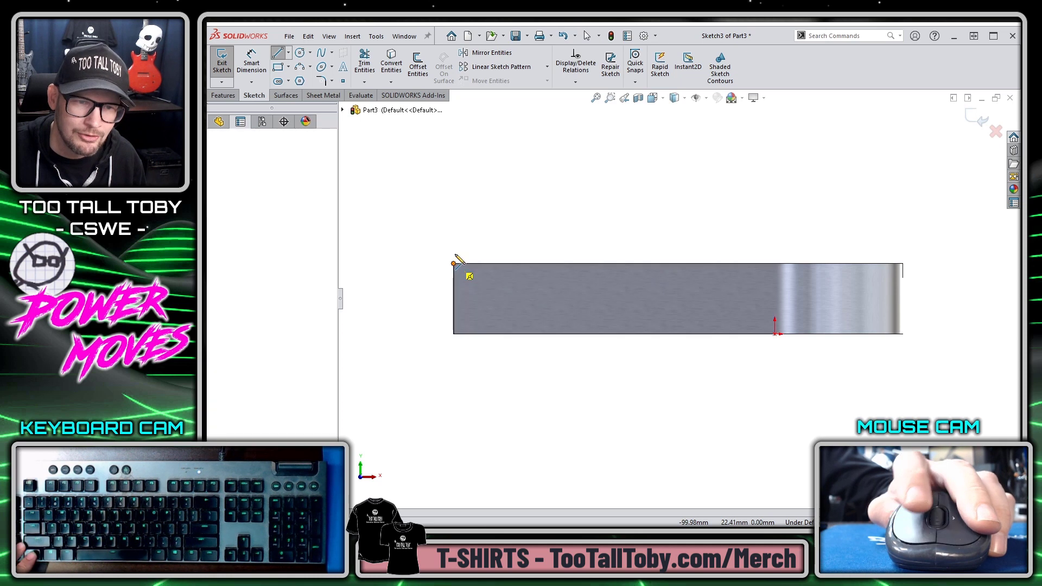
pyautogui.click(453, 156)
pyautogui.click(479, 156)
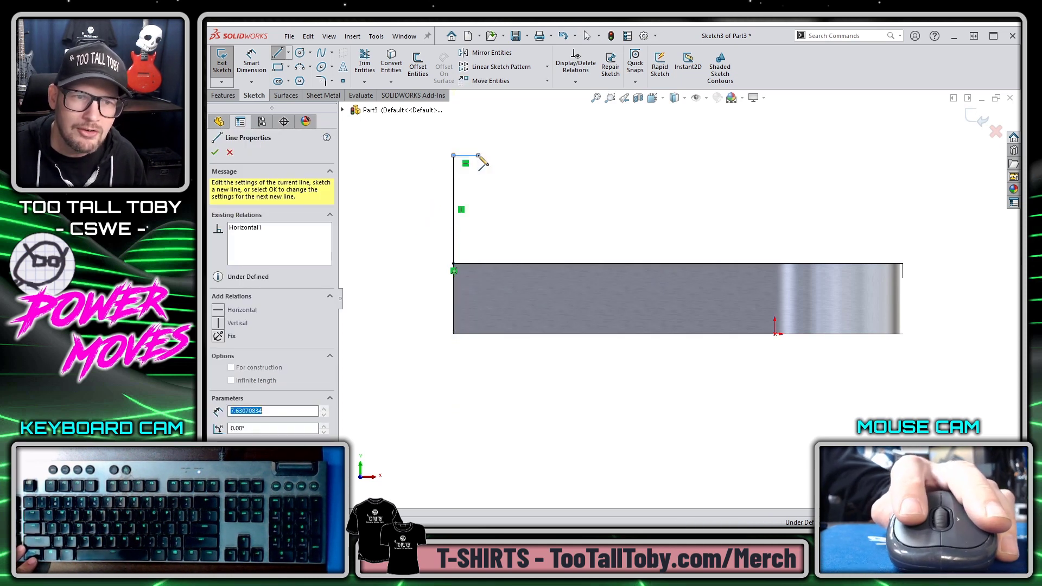
pyautogui.click(479, 223)
pyautogui.click(506, 223)
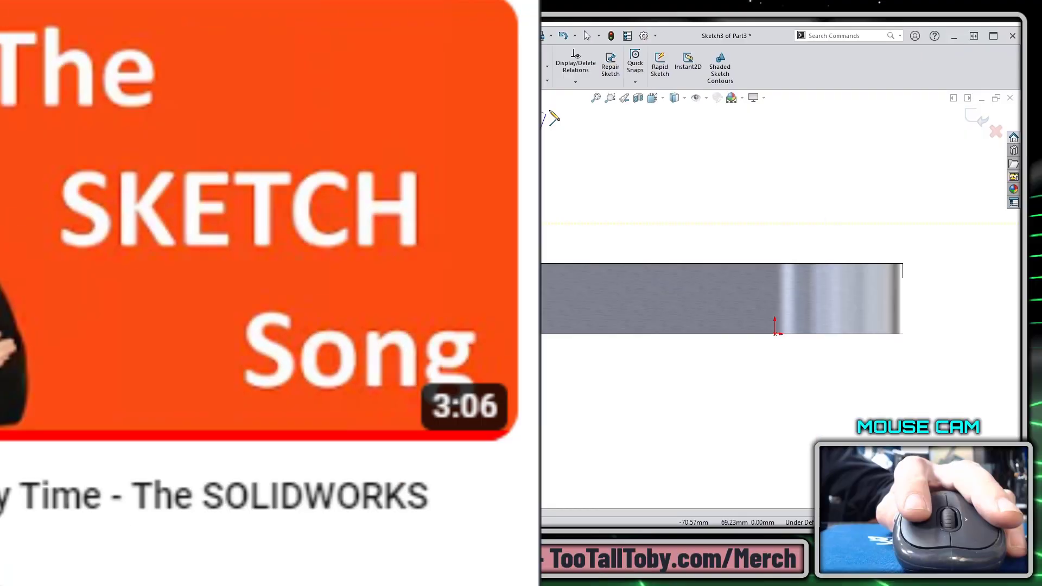
# Draw the second wall's slanted and top edges, close the profile, and begin an Extruded Boss
pyautogui.press('z')
pyautogui.click(571, 140)
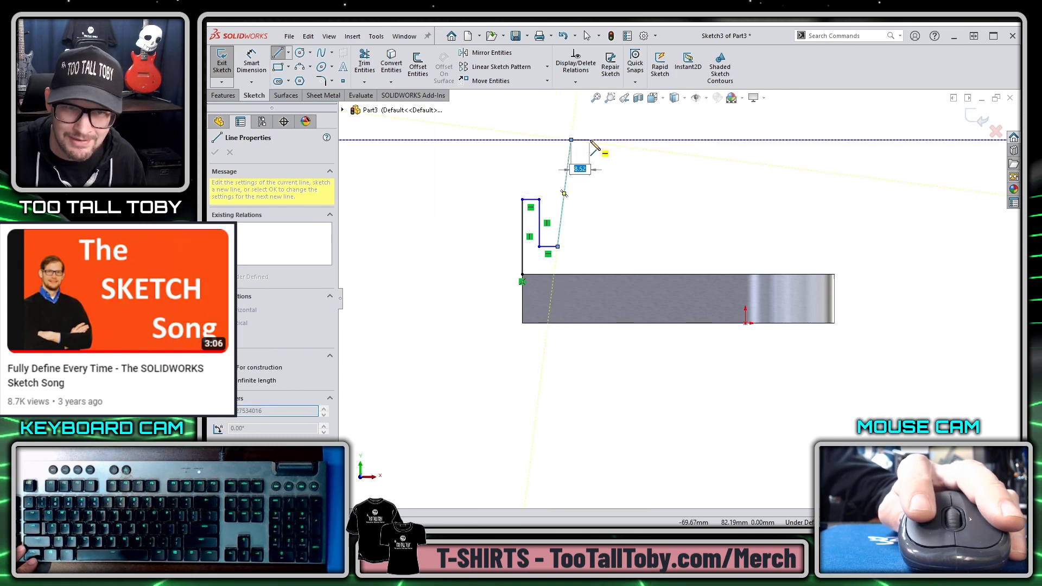
pyautogui.click(590, 140)
pyautogui.click(590, 274)
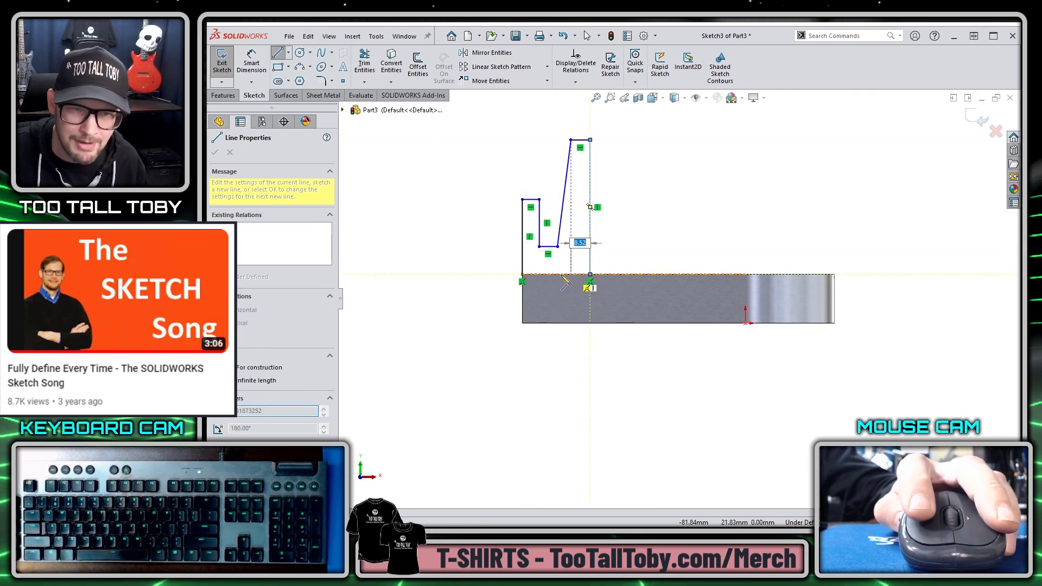
pyautogui.click(522, 274)
pyautogui.moveTo(543, 282)
pyautogui.mouseDown(button='middle')
pyautogui.moveTo(603, 294)
pyautogui.moveTo(582, 291)
pyautogui.mouseUp(button='middle')
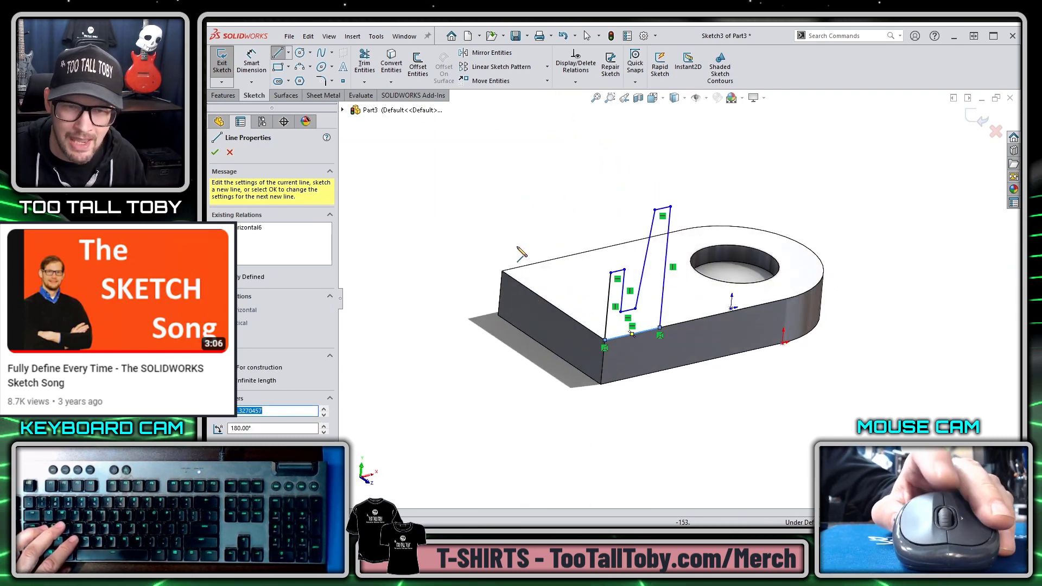
pyautogui.press('s')
pyautogui.click(581, 285)
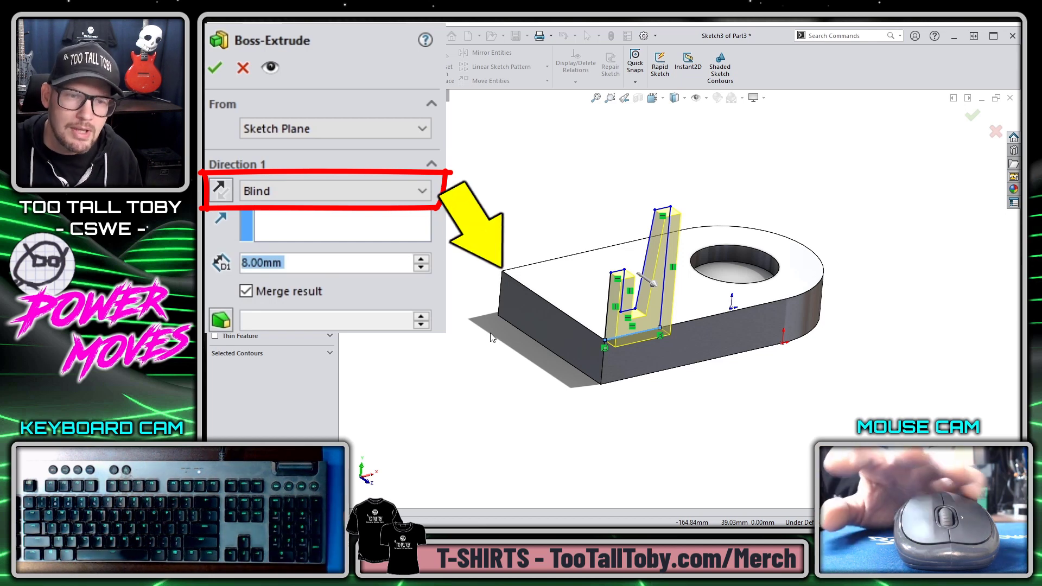
# Extrude the wall profile Up To Vertex at the base's corner, then undo it
pyautogui.click(502, 272)
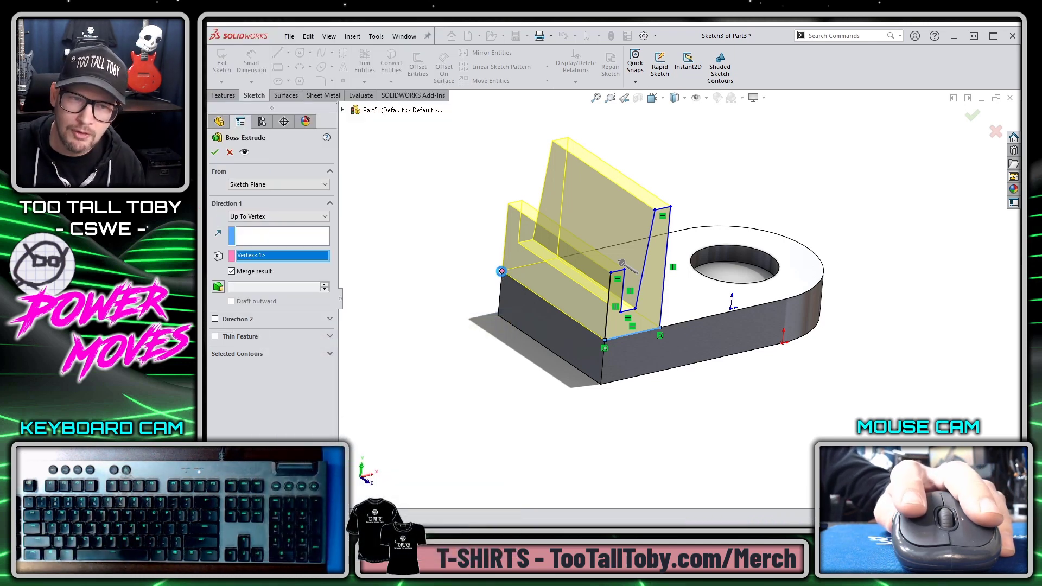
pyautogui.rightClick(502, 271)
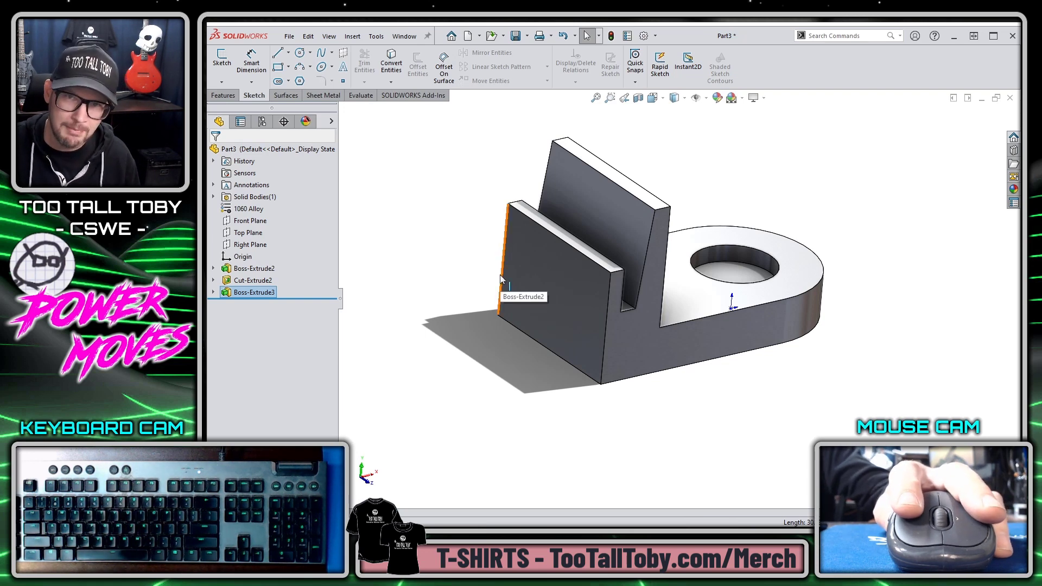
pyautogui.hotkey('ctrl', 'z')
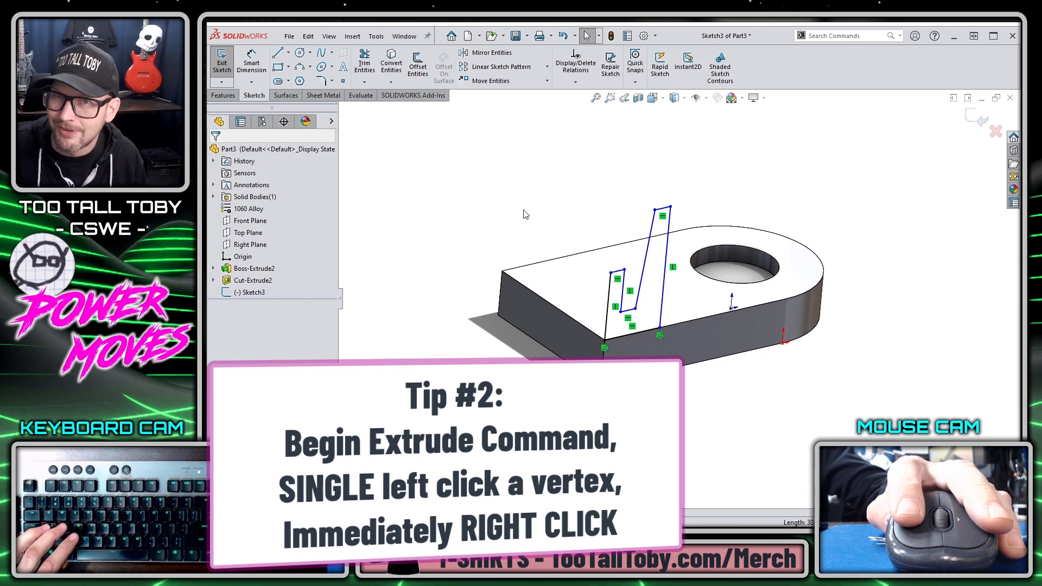
# Recreate the wall extrusion up to the corner vertex as Boss-Extrude4
pyautogui.press('s')
pyautogui.click(575, 254)
pyautogui.click(504, 275)
pyautogui.rightClick(490, 273)
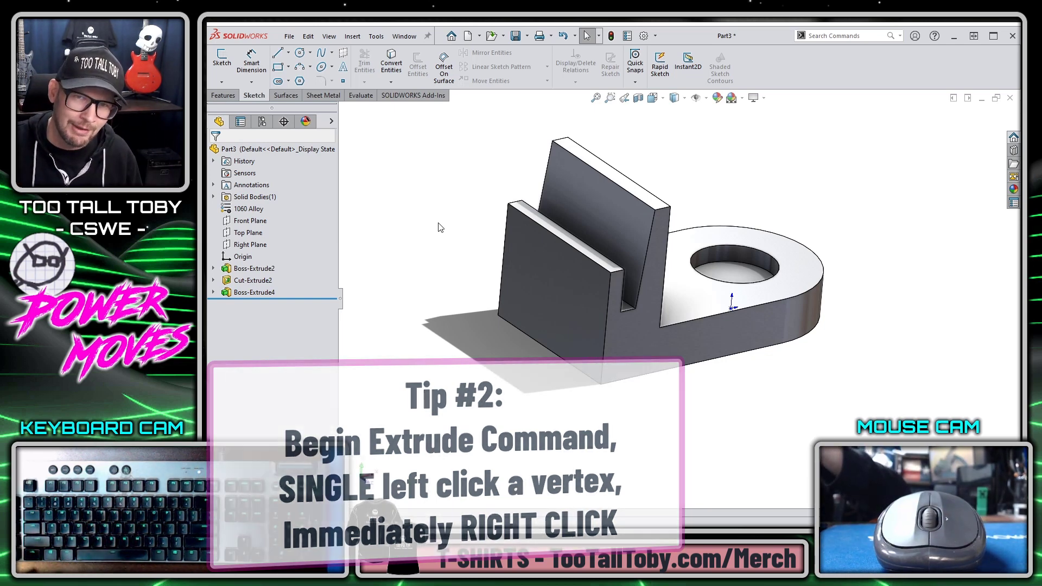
pyautogui.hotkey('ctrl', '7')
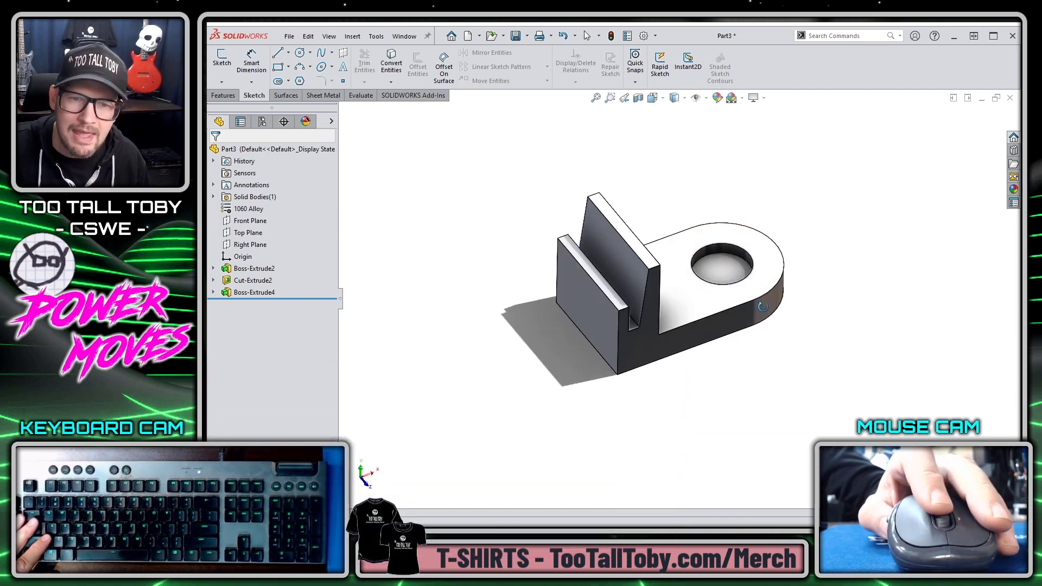
# Change the base's 80 mm dimension to 120, rebuild, and inspect the longer walls
pyautogui.click(681, 281)
pyautogui.doubleClick(564, 346)
pyautogui.write('120')
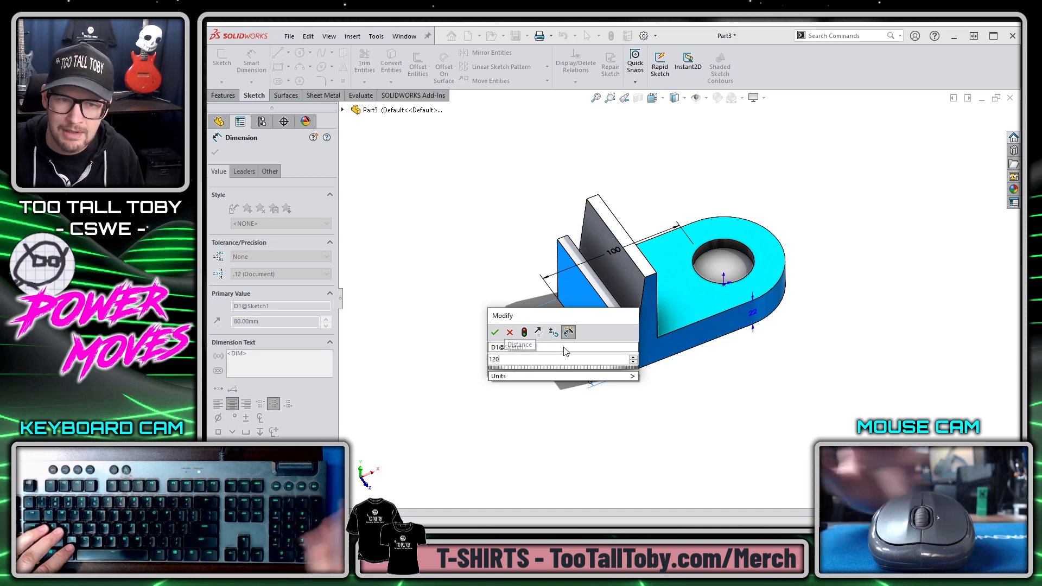
pyautogui.click(525, 333)
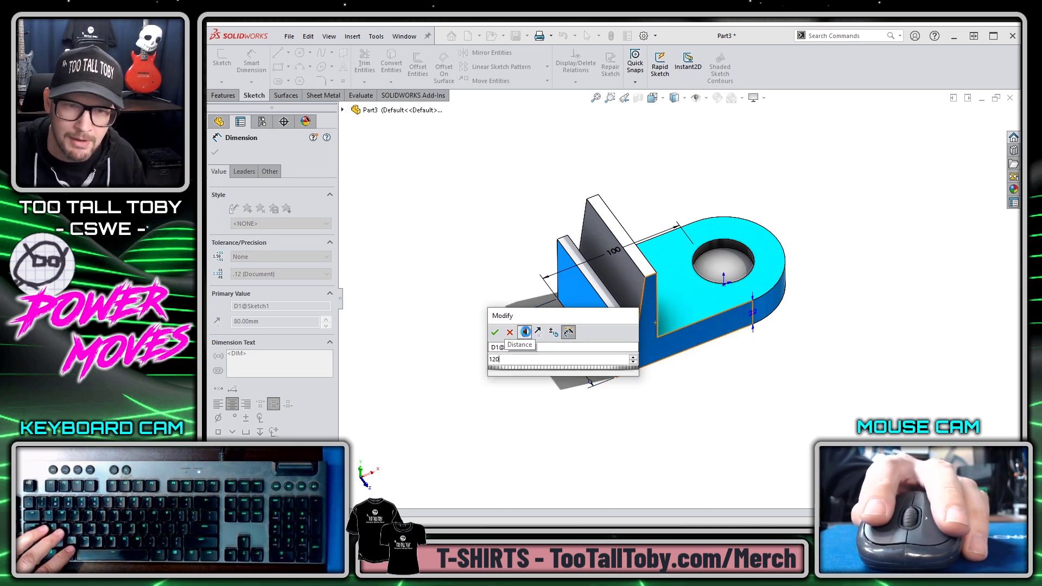
pyautogui.click(494, 332)
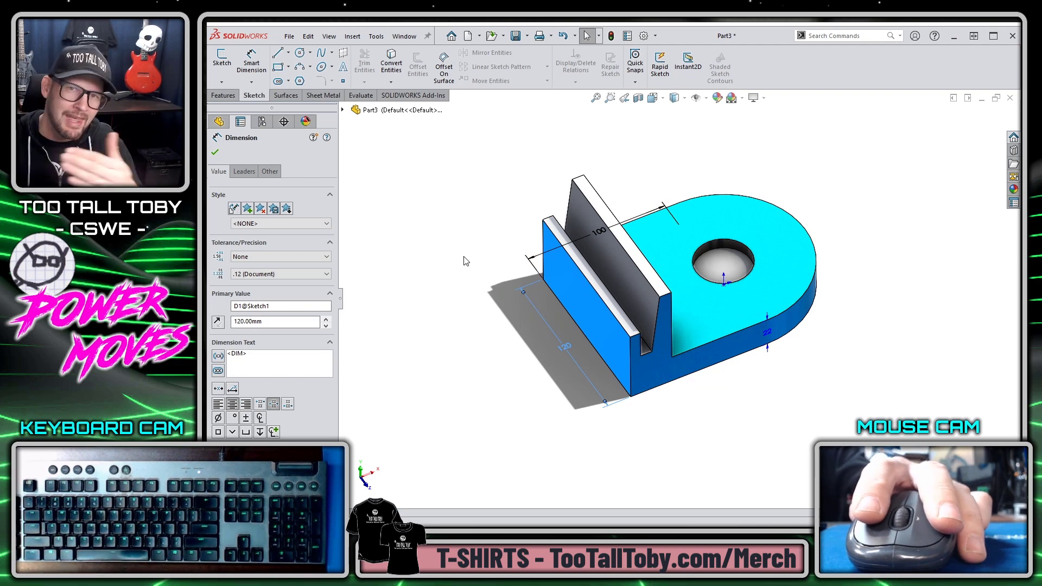
pyautogui.moveTo(482, 264); pyautogui.dragTo(601, 331, button='middle')
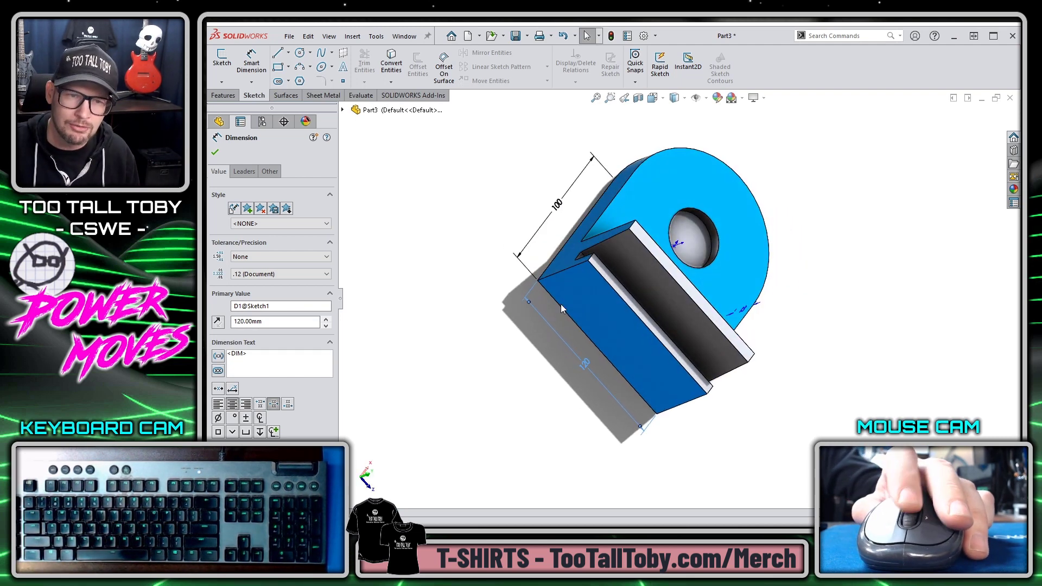
pyautogui.moveTo(654, 391); pyautogui.dragTo(507, 209, button='middle')
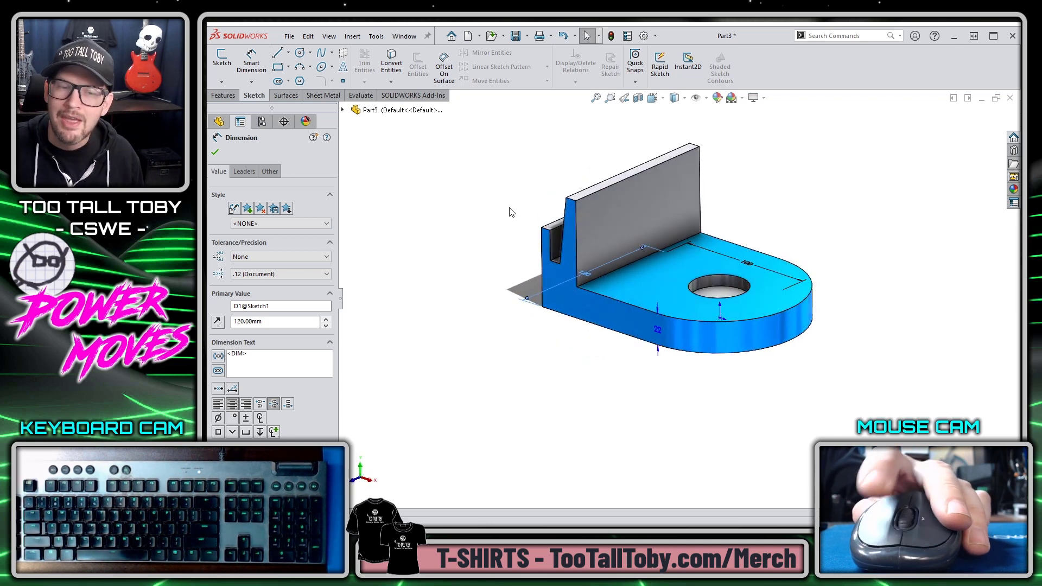
pyautogui.press('Escape')
pyautogui.click(250, 245)
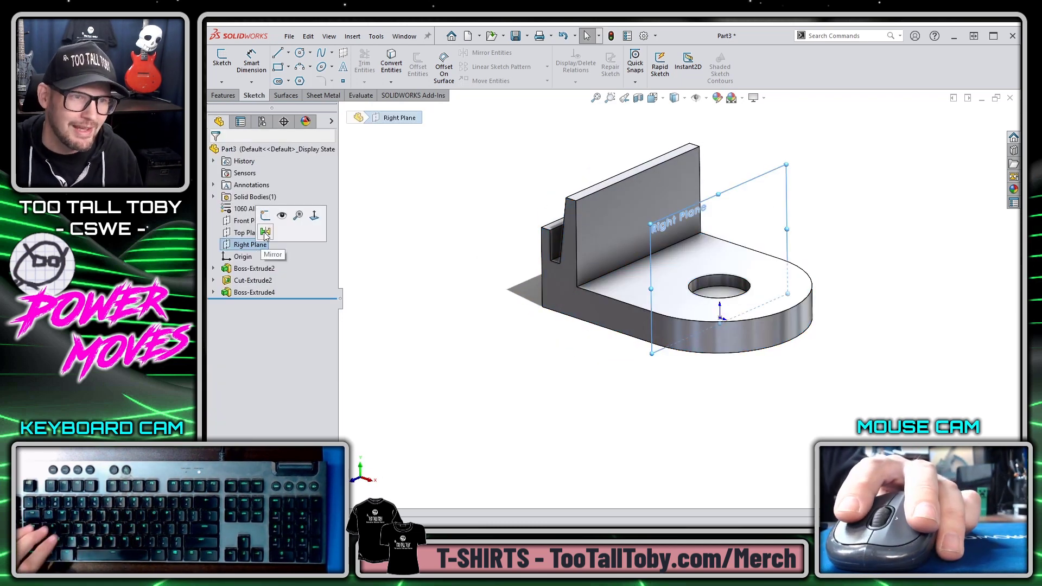
# Sketch a circle on the Right Plane centred on the wall
pyautogui.press('s')
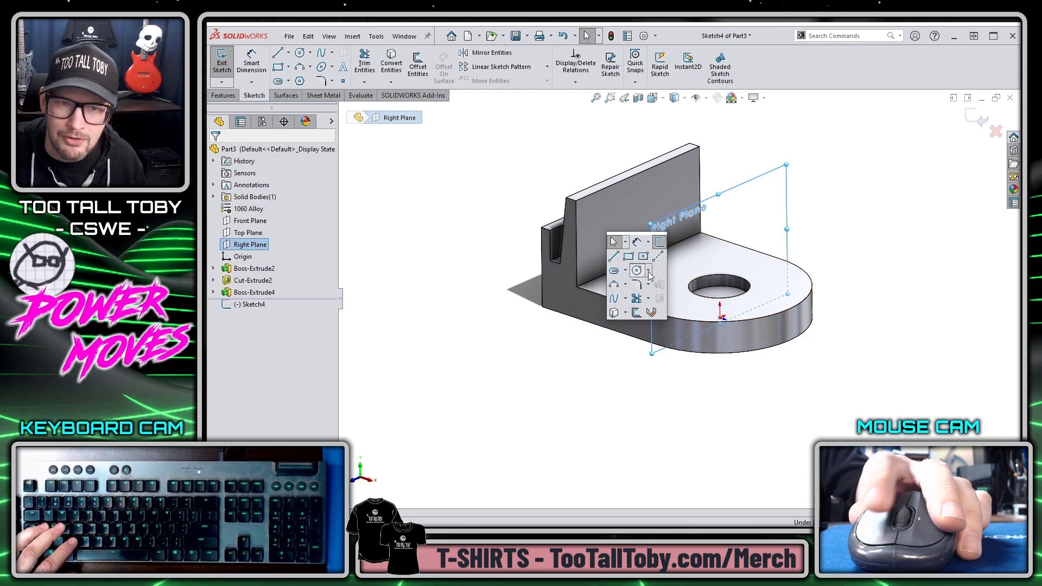
pyautogui.click(637, 270)
pyautogui.click(693, 213)
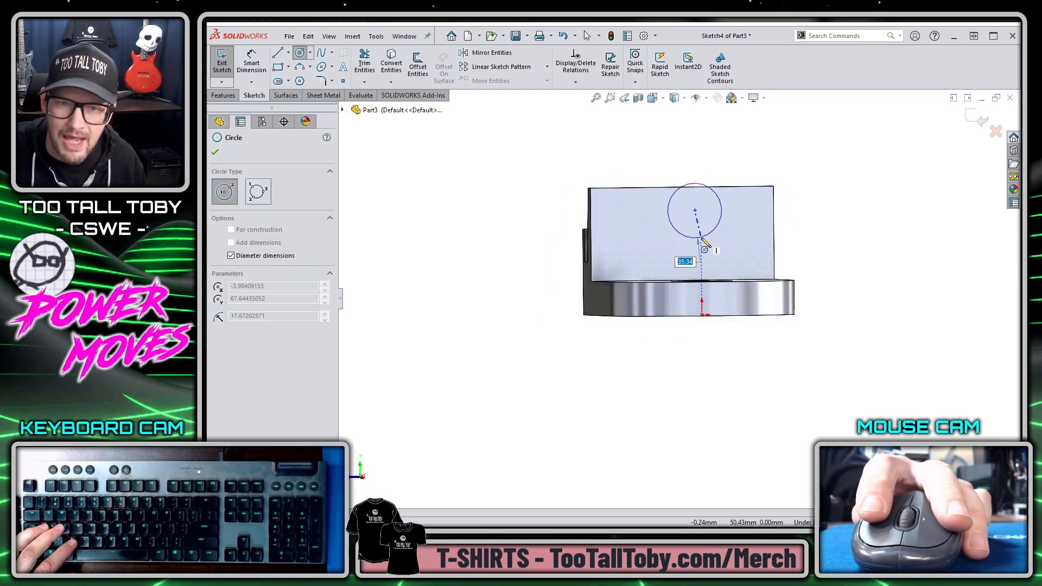
pyautogui.click(702, 242)
pyautogui.moveTo(659, 249)
pyautogui.mouseDown(button='middle')
pyautogui.moveTo(713, 263)
pyautogui.moveTo(730, 226)
pyautogui.moveTo(711, 204)
pyautogui.mouseUp(button='middle')
# Cut the circle Up To Surface at the far wall face as Cut-Extrude3
pyautogui.press('s')
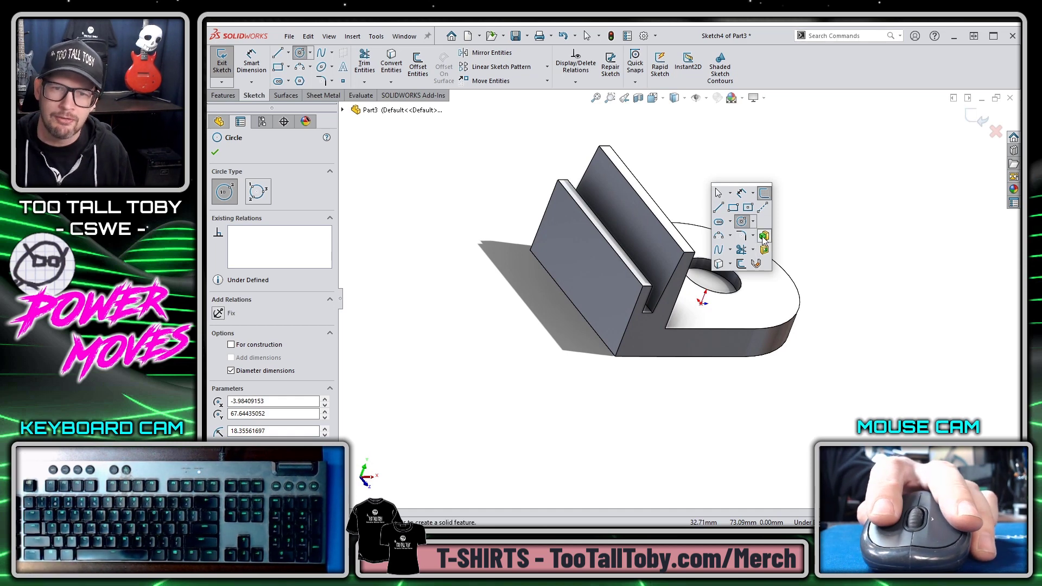
pyautogui.click(764, 237)
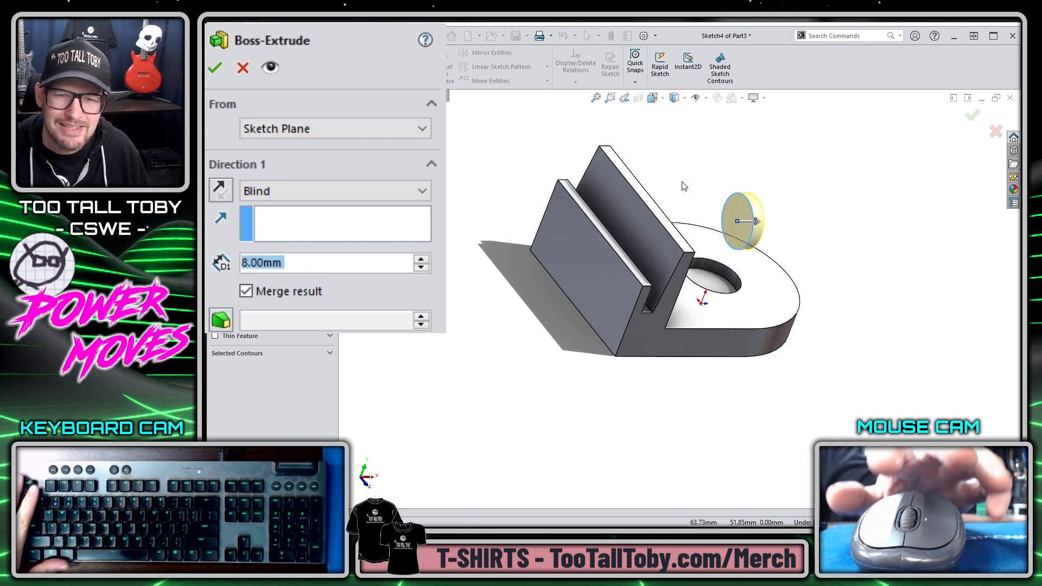
pyautogui.press('Escape')
pyautogui.press('s')
pyautogui.click(738, 242)
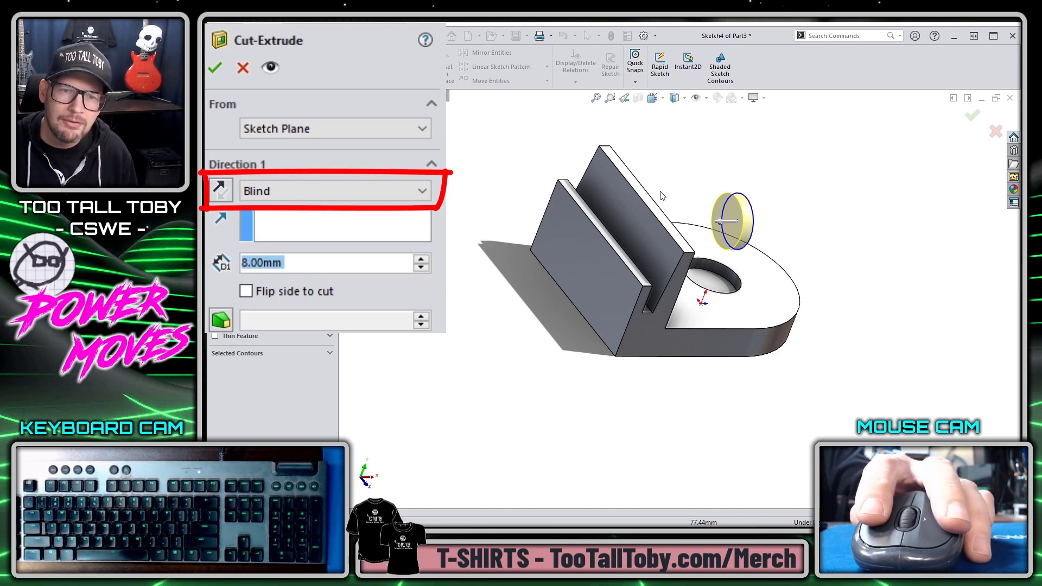
pyautogui.click(630, 220)
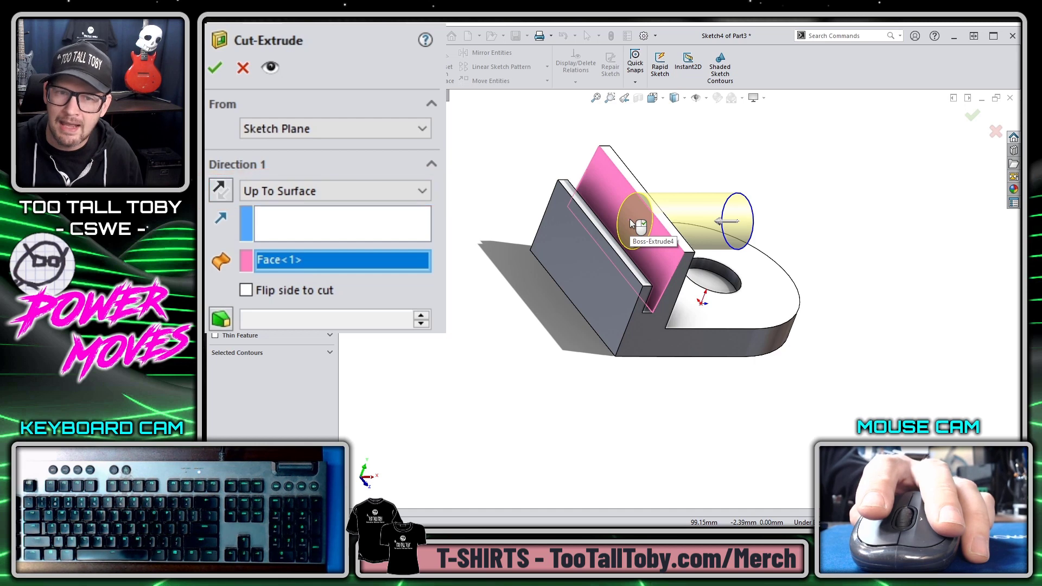
pyautogui.rightClick(634, 223)
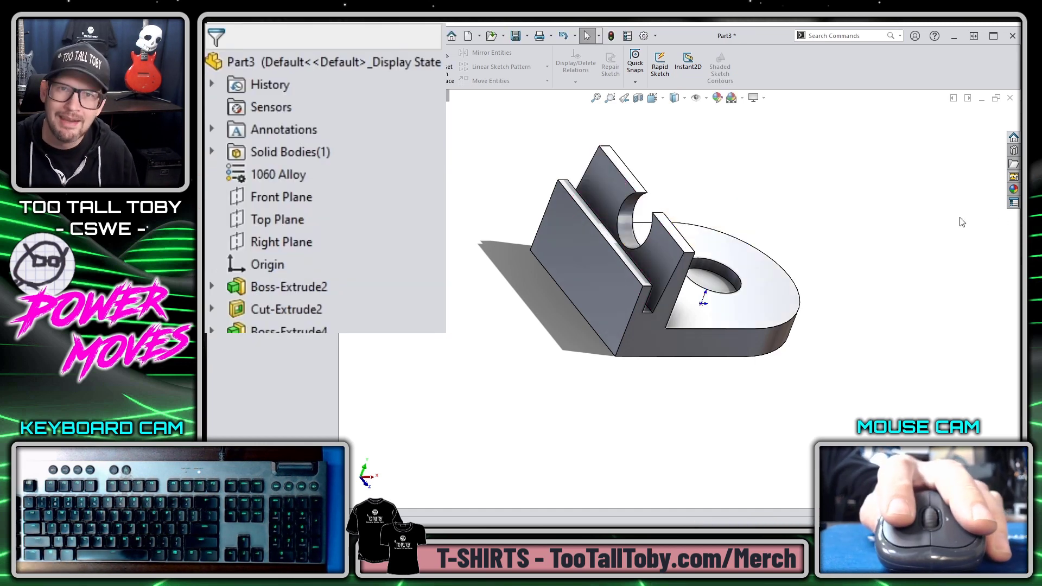
pyautogui.click(249, 245)
# Draw a corner rectangle on the Right Plane near the base's hole
pyautogui.click(274, 215)
pyautogui.press('s')
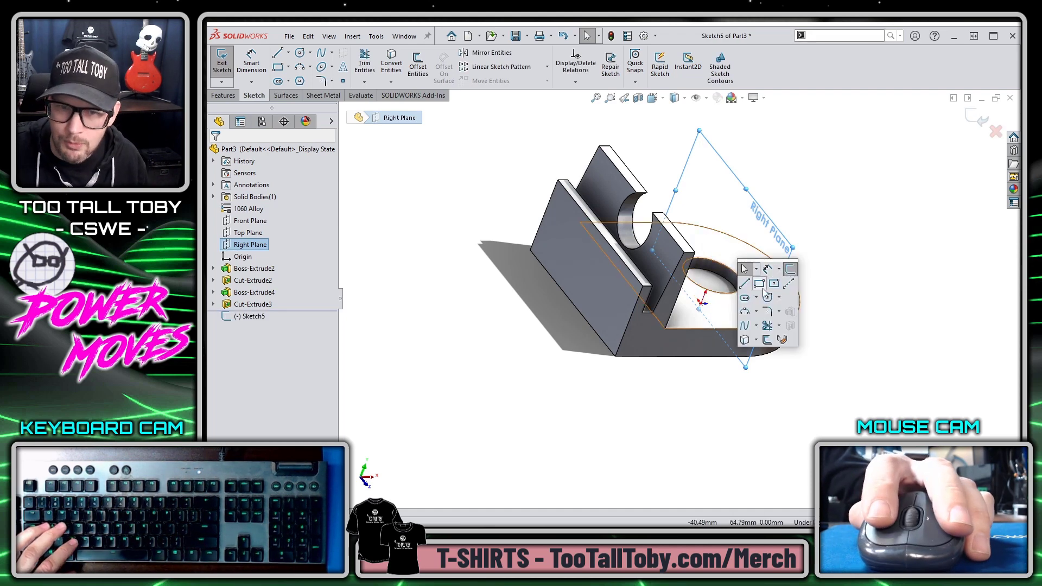
pyautogui.click(760, 283)
pyautogui.click(743, 265)
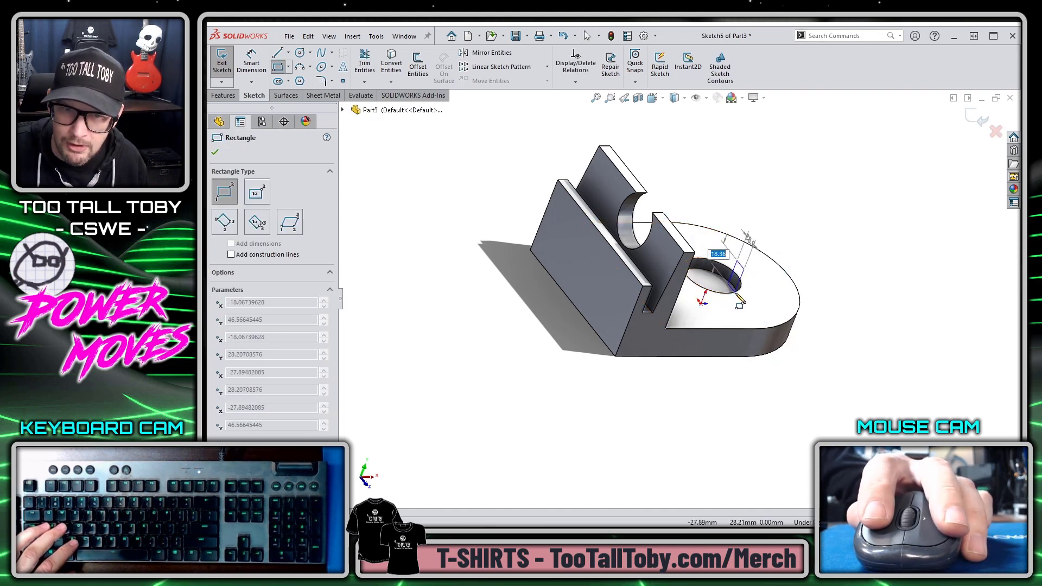
pyautogui.click(740, 302)
# Cut the rectangle up to the plate's rounded end face
pyautogui.press('s')
pyautogui.click(870, 362)
pyautogui.moveTo(845, 355); pyautogui.dragTo(773, 337, button='middle')
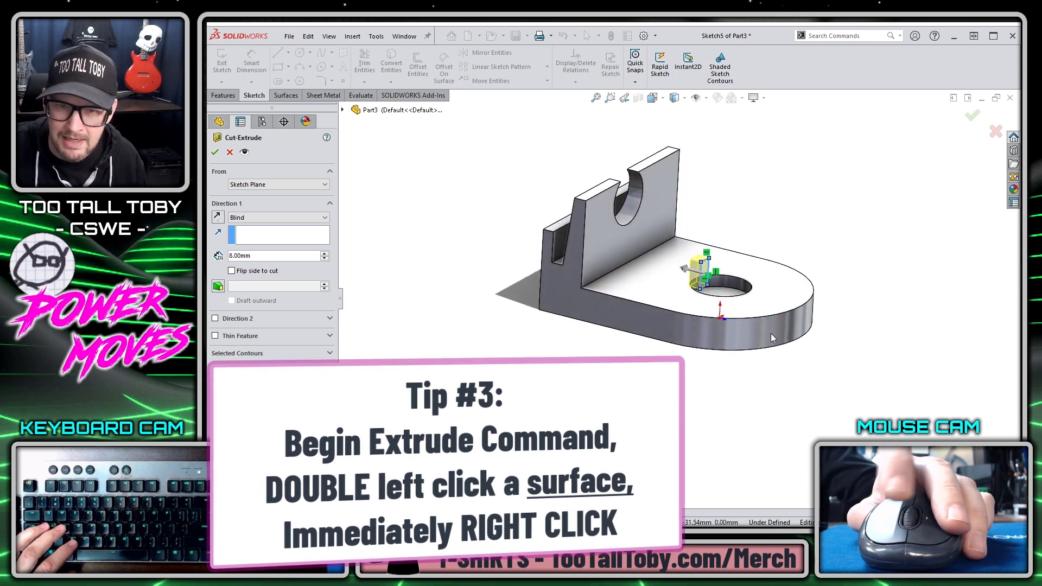
pyautogui.doubleClick(777, 330)
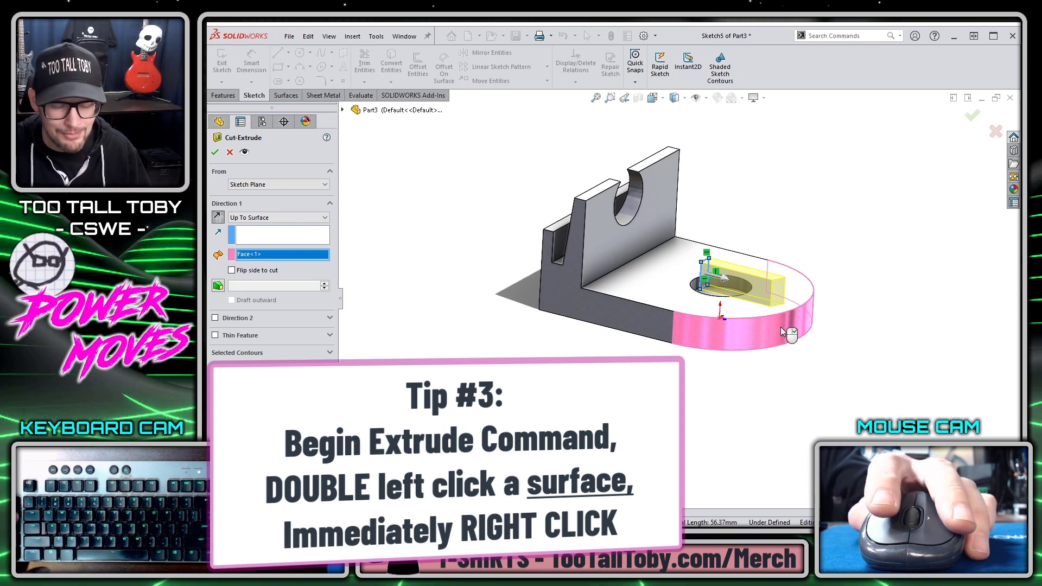
pyautogui.rightClick(781, 327)
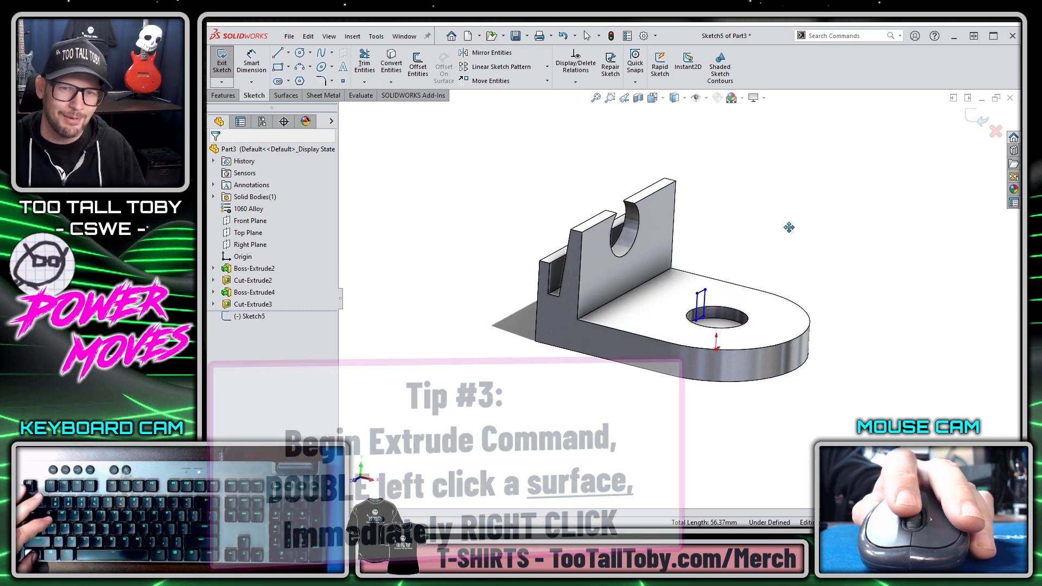